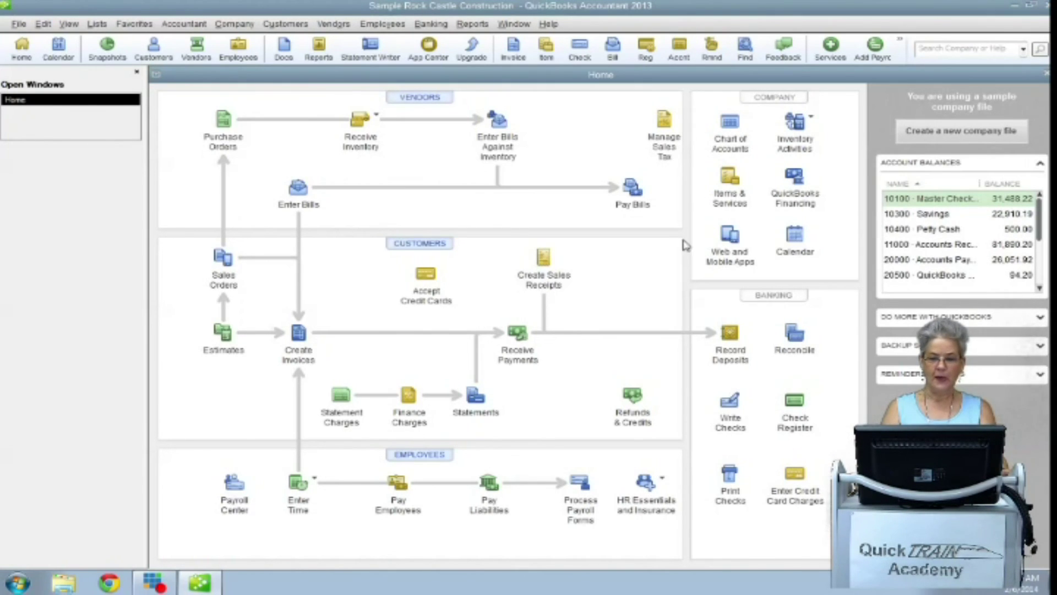
# Open the Chart of Accounts for the Rock Castle Construction sample company from the Home page.
pyautogui.click(734, 131)
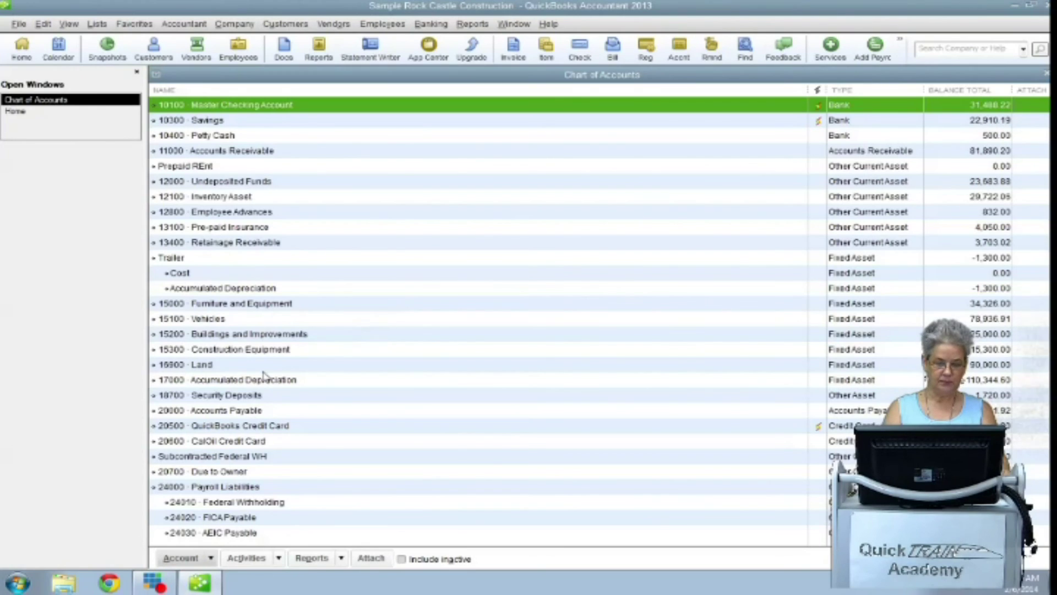
# Scroll down to the 63900 Rent expense account and open it for editing.
pyautogui.scroll(-7, 263, 379)
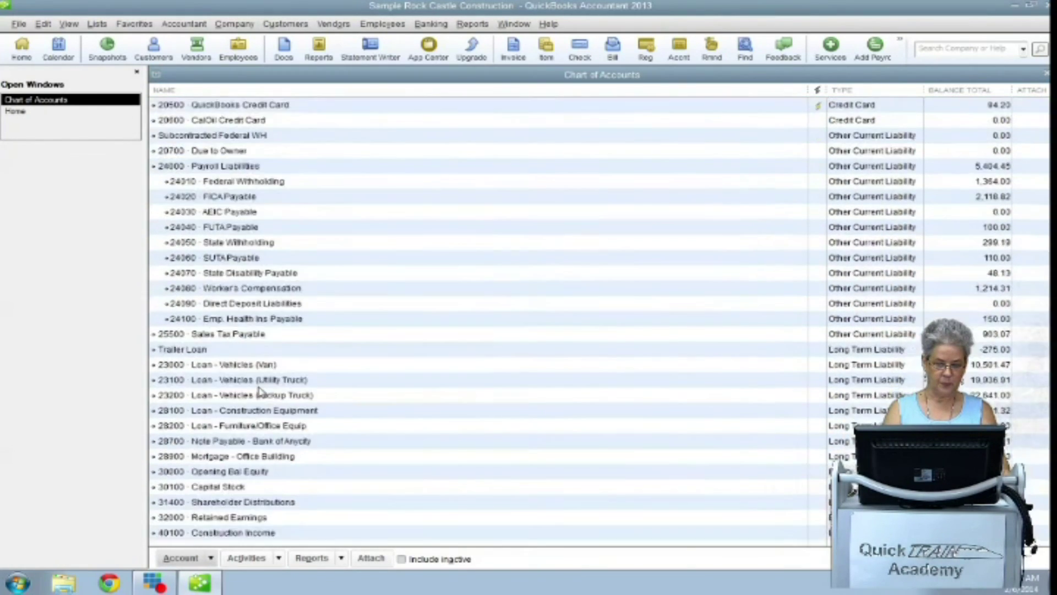
pyautogui.scroll(-6, 261, 391)
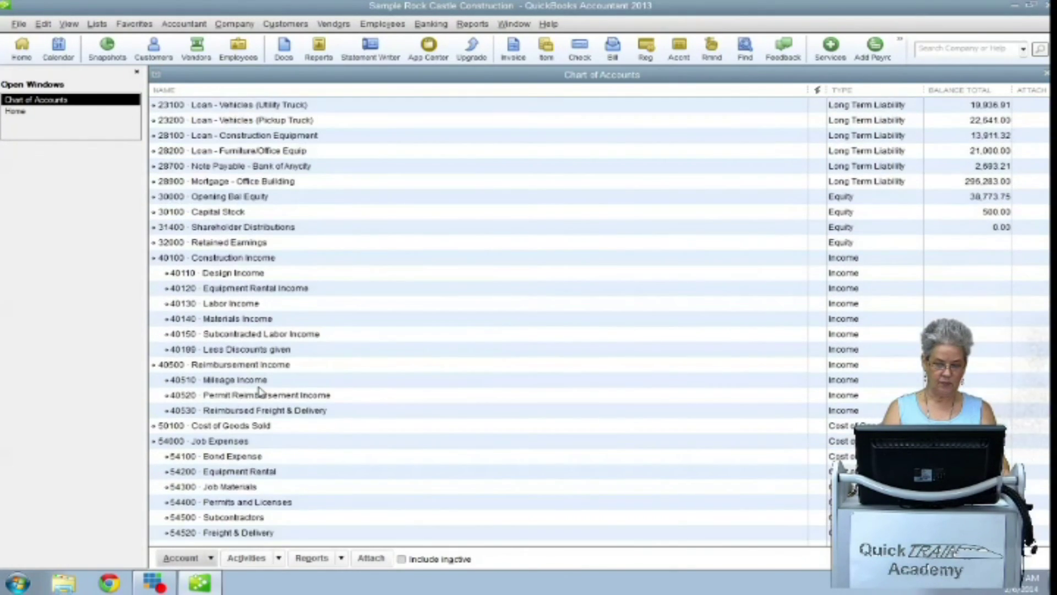
pyautogui.scroll(-6, 261, 391)
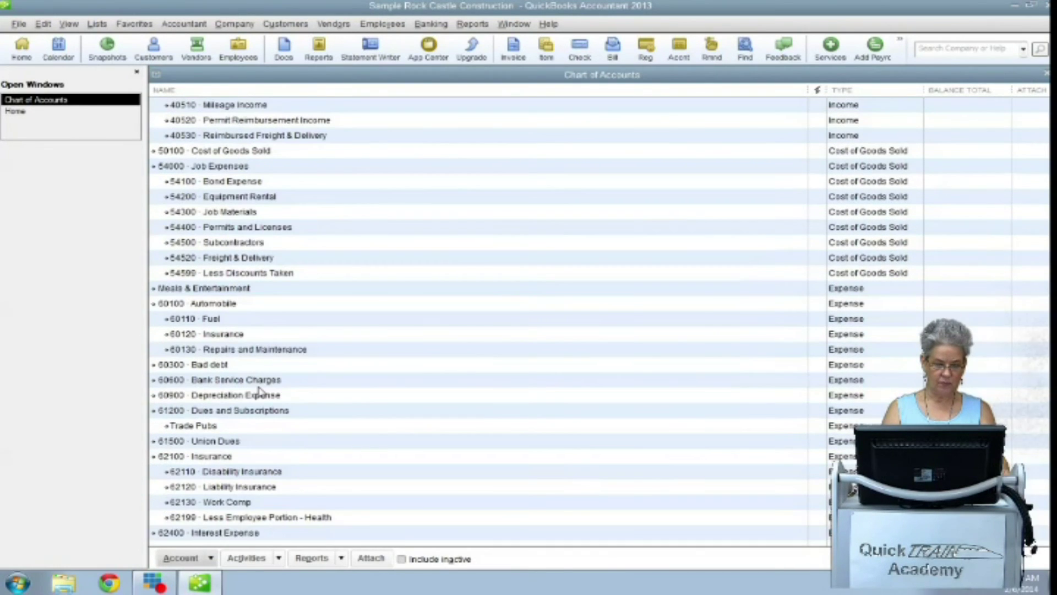
pyautogui.scroll(-3, 260, 391)
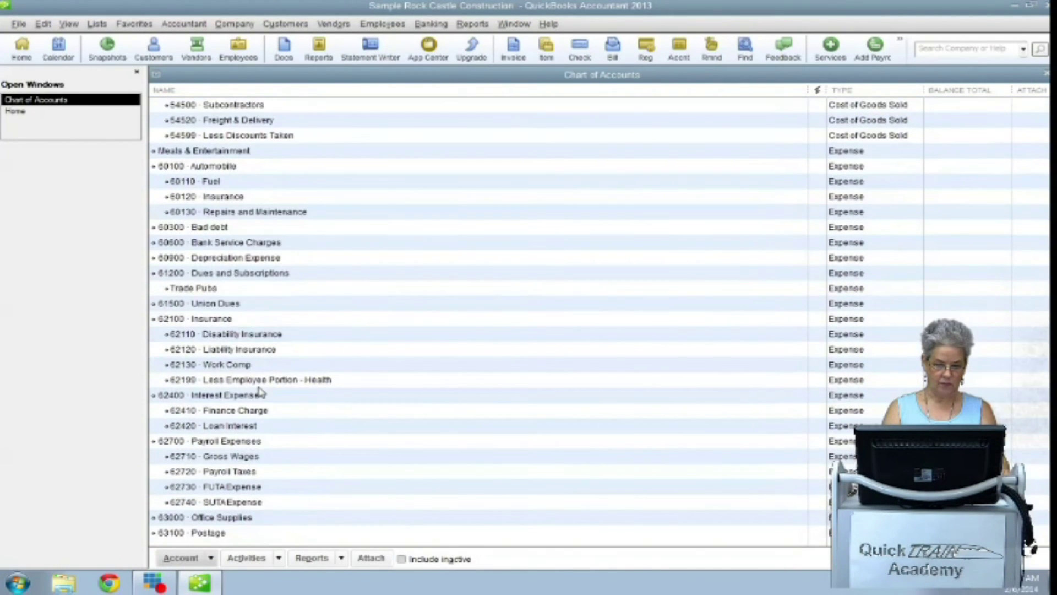
pyautogui.scroll(-4, 261, 391)
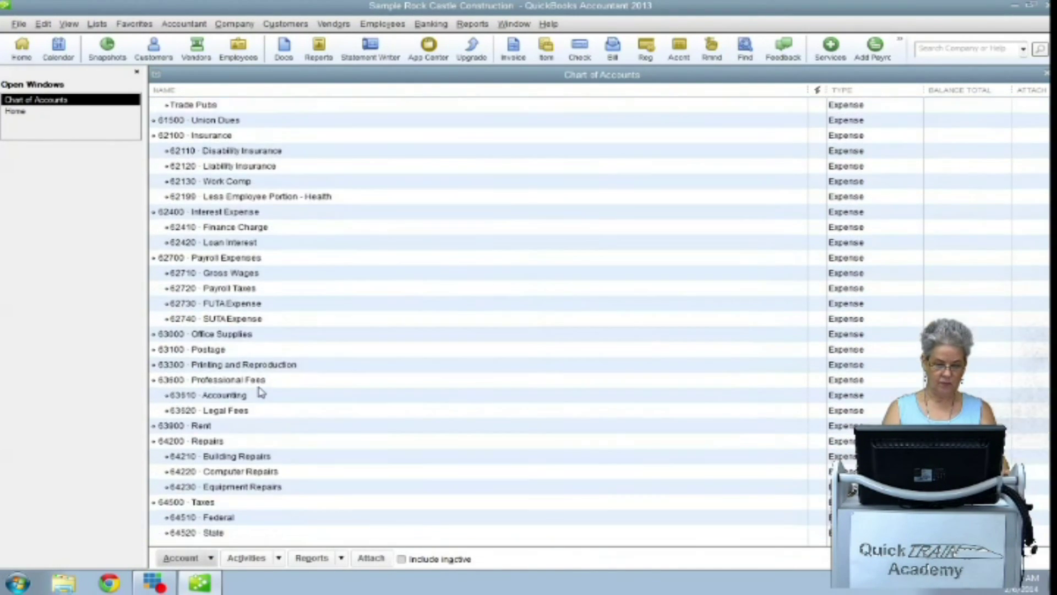
pyautogui.scroll(-1, 260, 391)
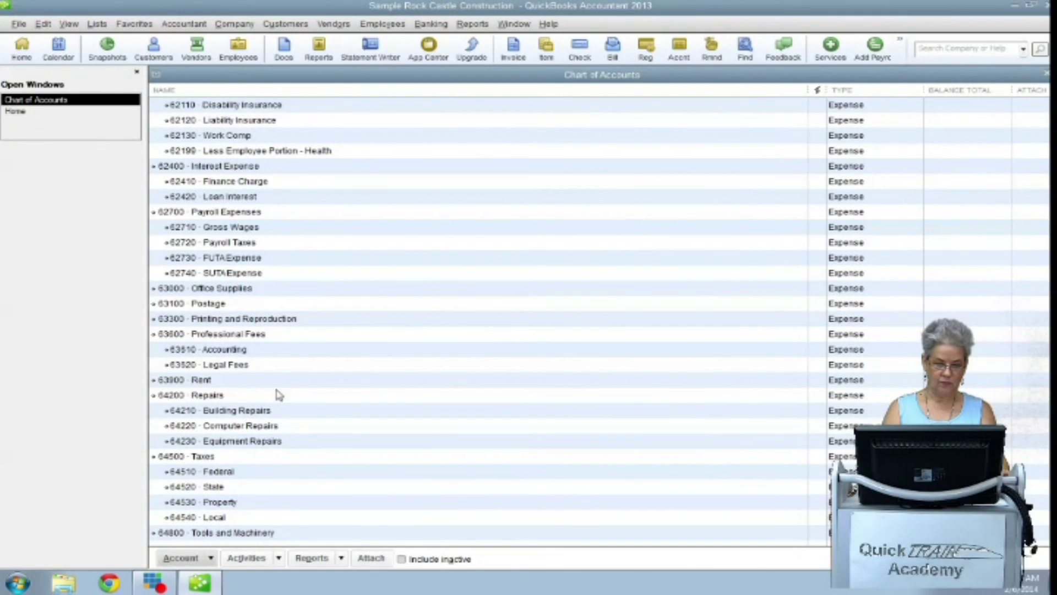
pyautogui.rightClick(220, 380)
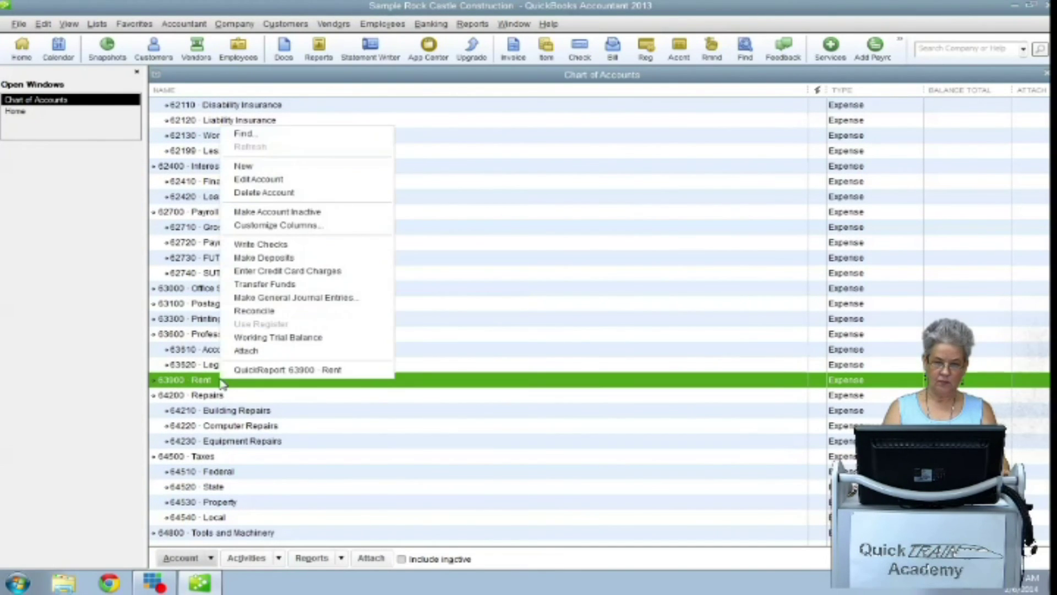
pyautogui.click(262, 180)
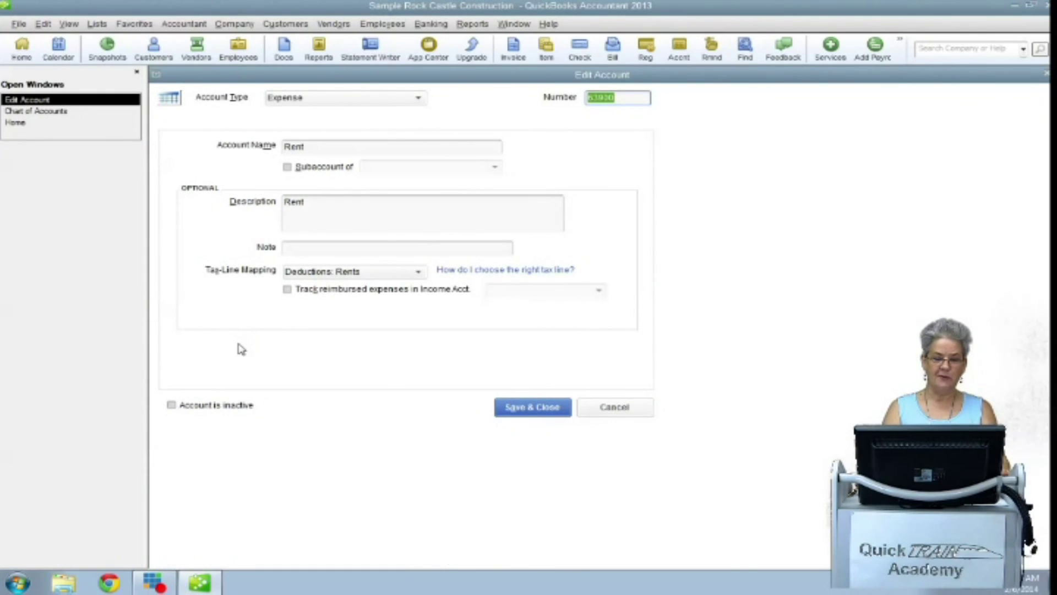
# Keep 63900 Rent mapped to the Deductions: Rents tax line and save the account.
pyautogui.click(419, 274)
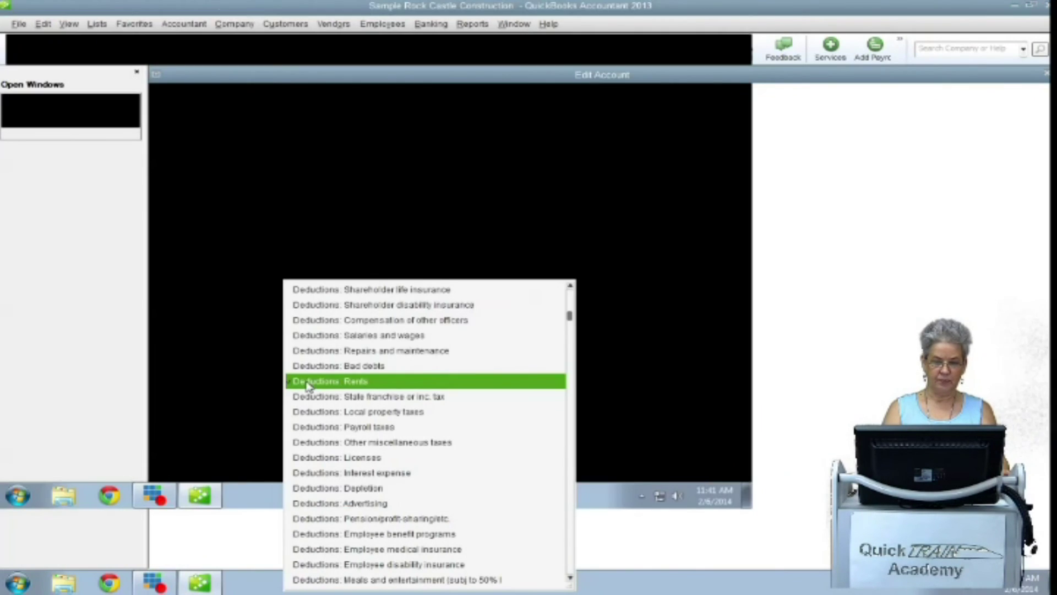
pyautogui.click(308, 382)
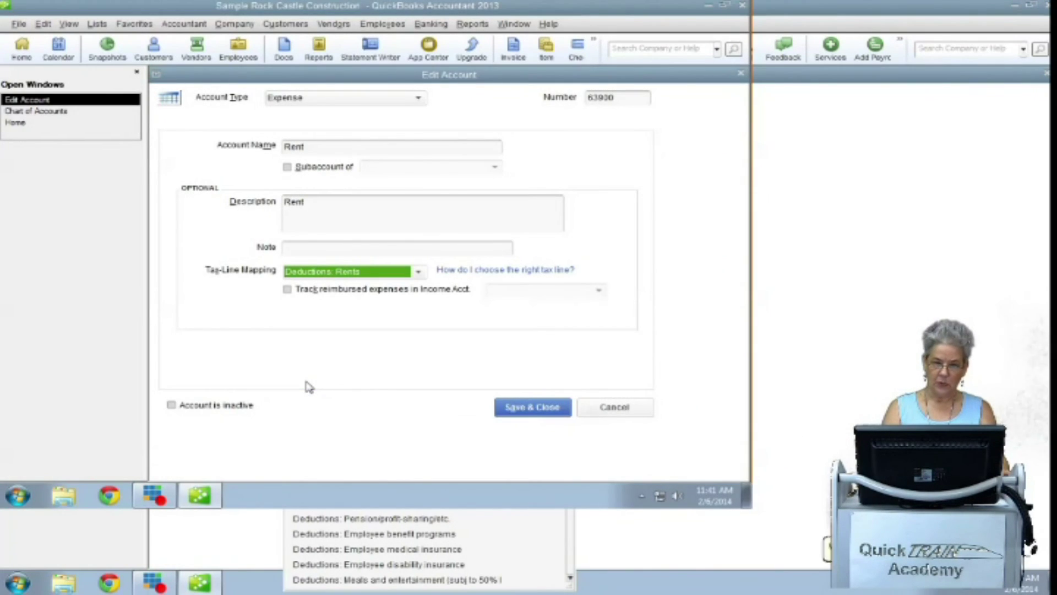
pyautogui.click(528, 412)
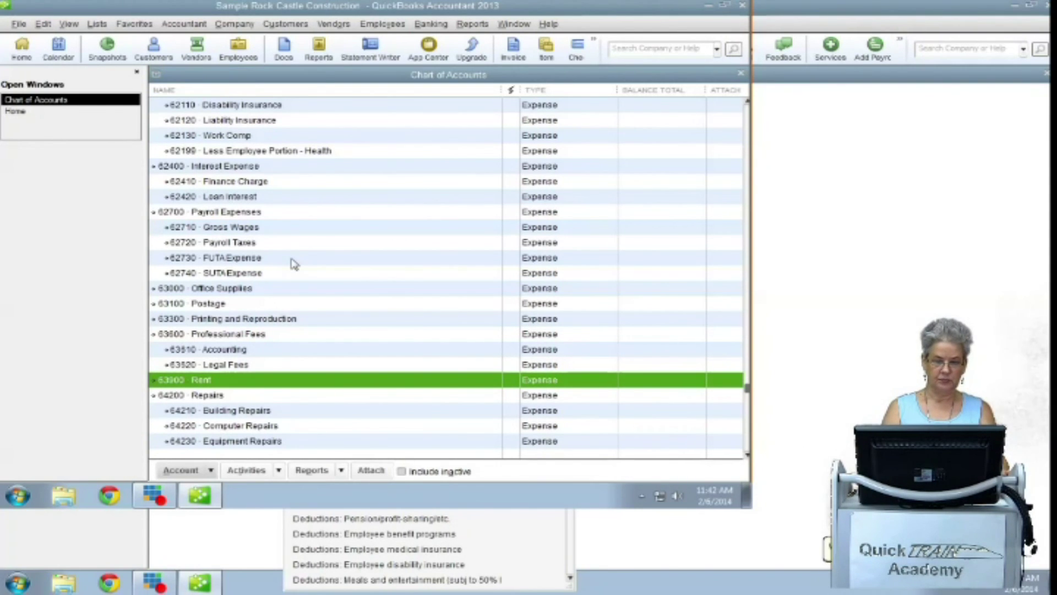
# Map 40110 Design Income to 'Income: Gross receipts or sales not on line 1a' and save it.
pyautogui.scroll(12, 293, 263)
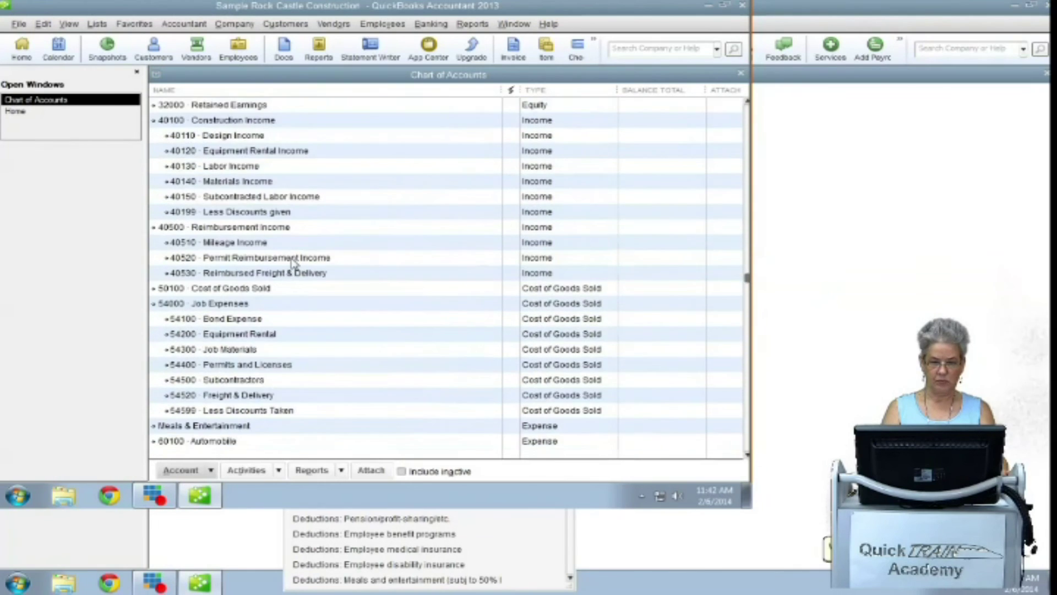
pyautogui.scroll(2, 294, 264)
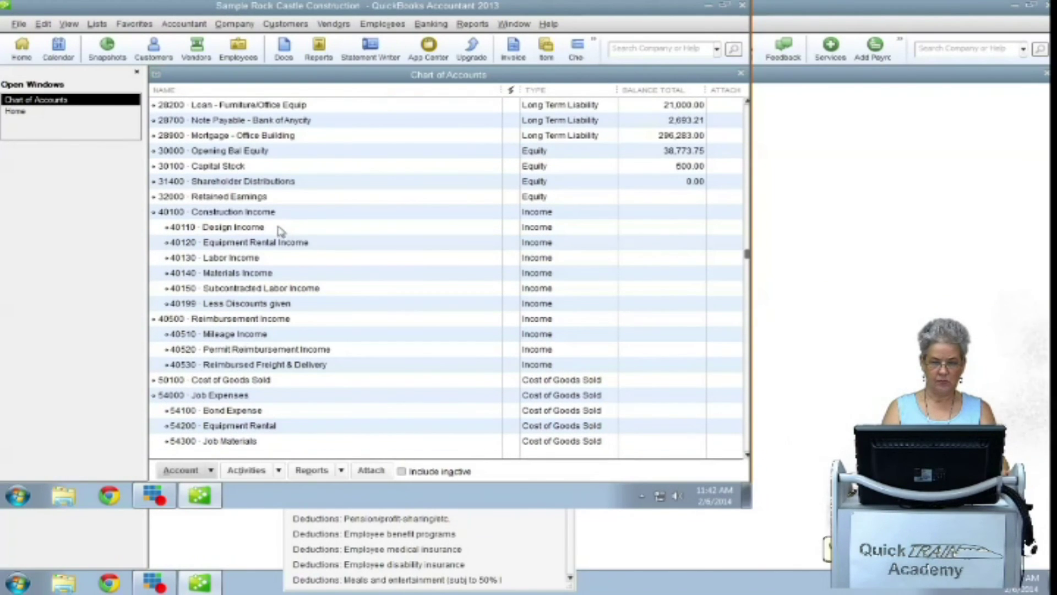
pyautogui.rightClick(278, 227)
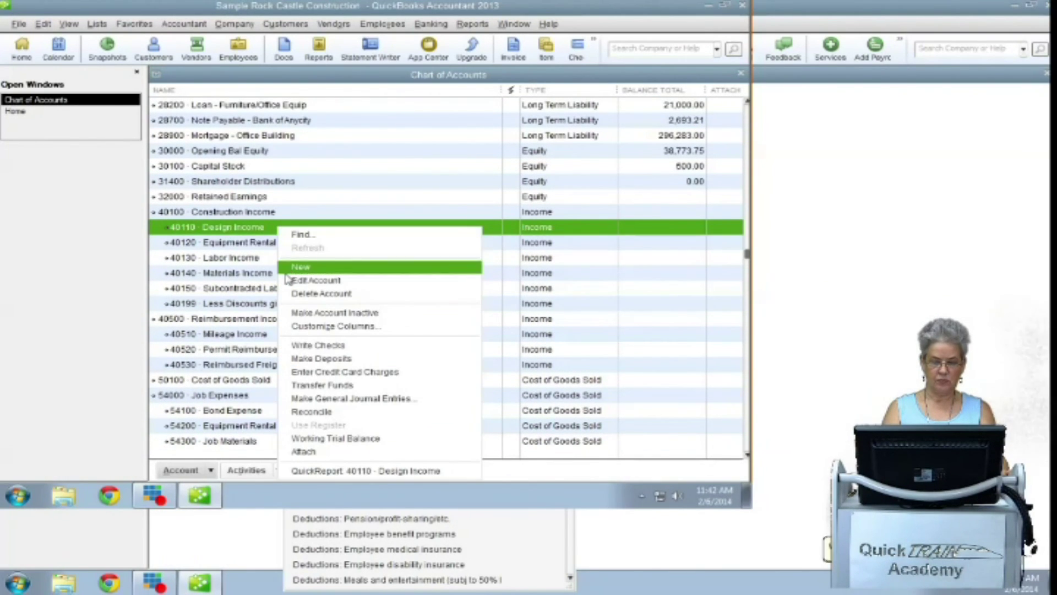
pyautogui.click(308, 280)
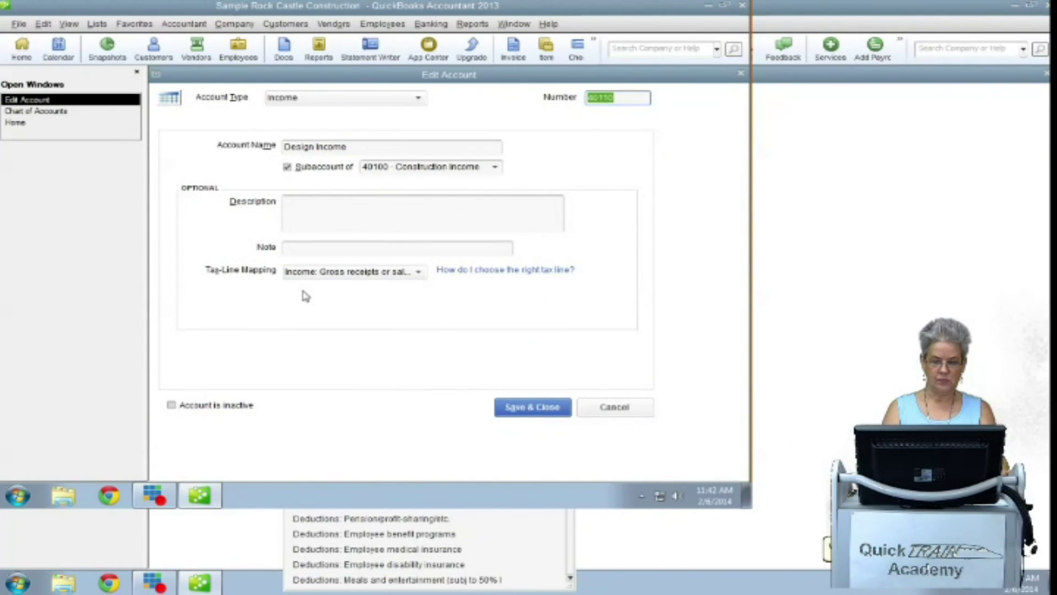
pyautogui.click(419, 272)
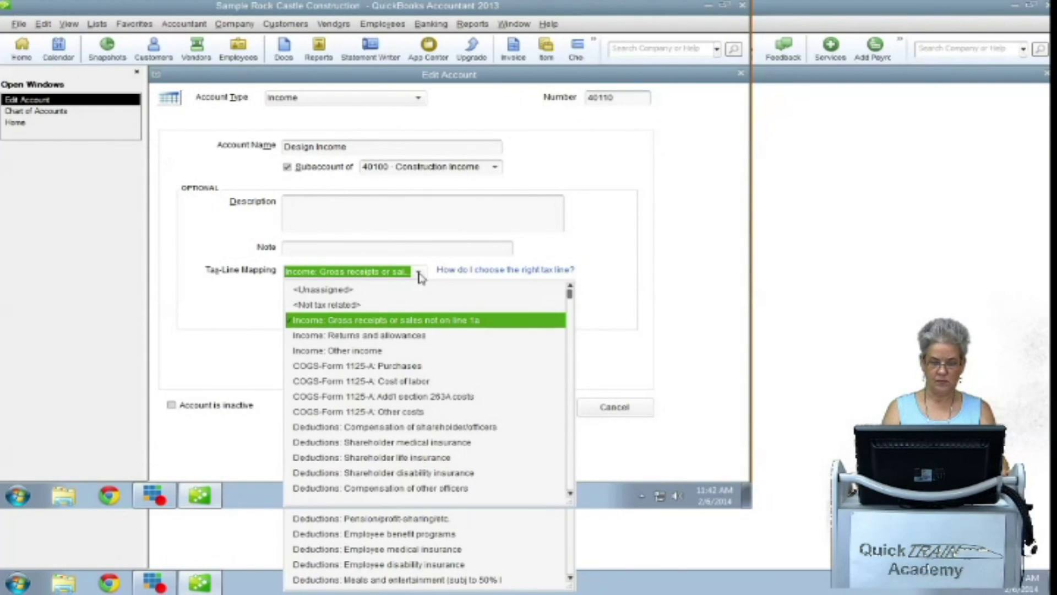
pyautogui.click(347, 322)
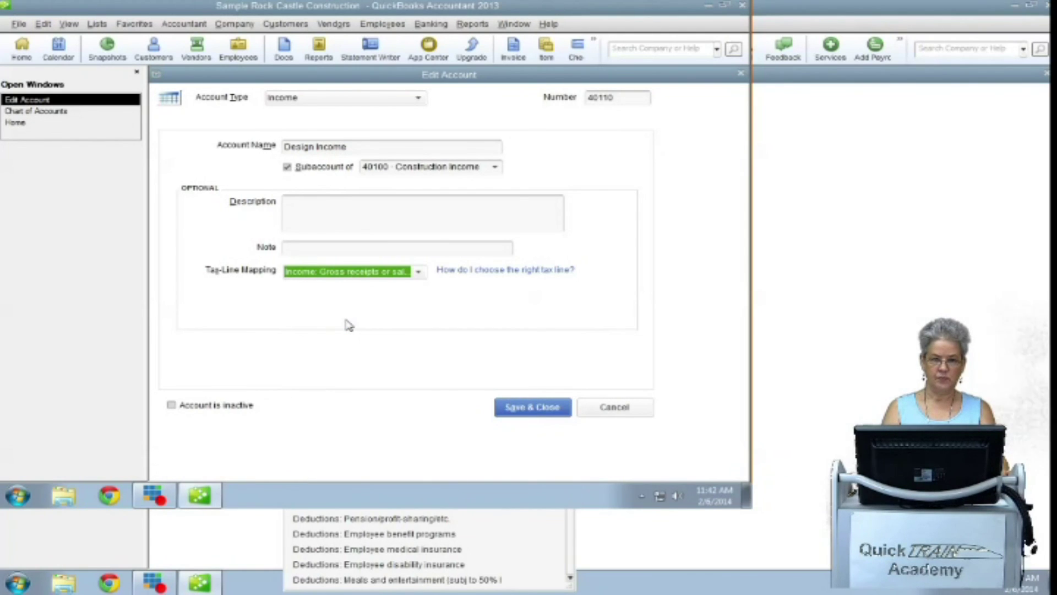
pyautogui.click(528, 411)
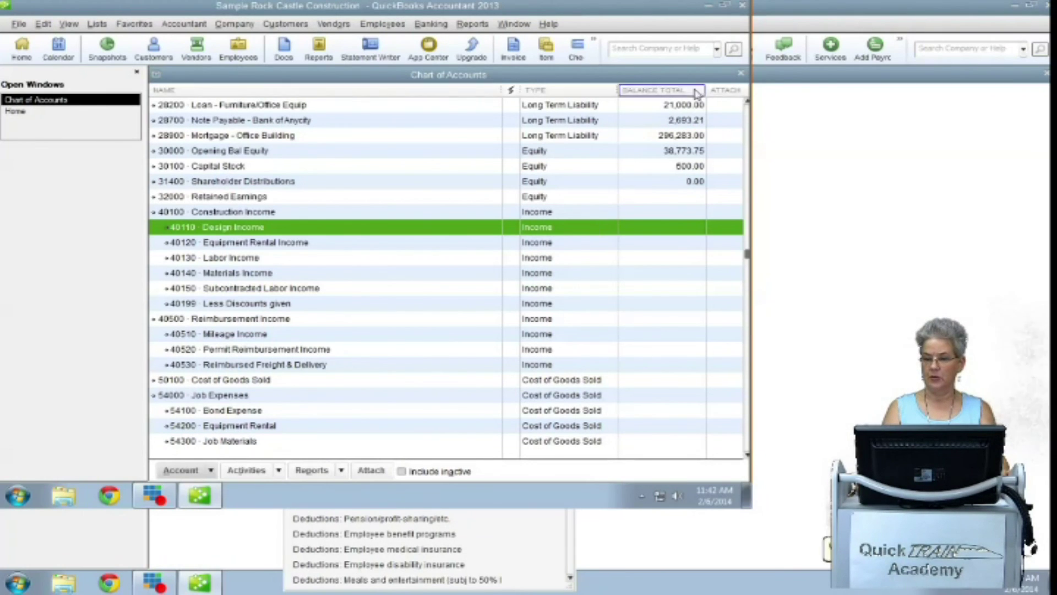
# Close the Chart of Accounts and open the Year-End Guide from the Help menu.
pyautogui.click(741, 74)
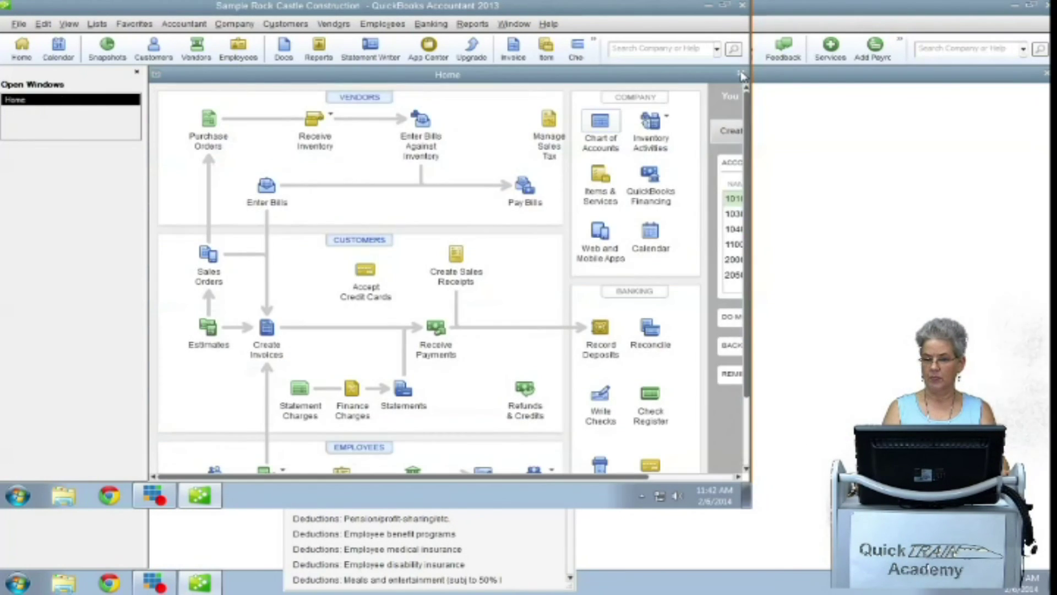
pyautogui.click(549, 25)
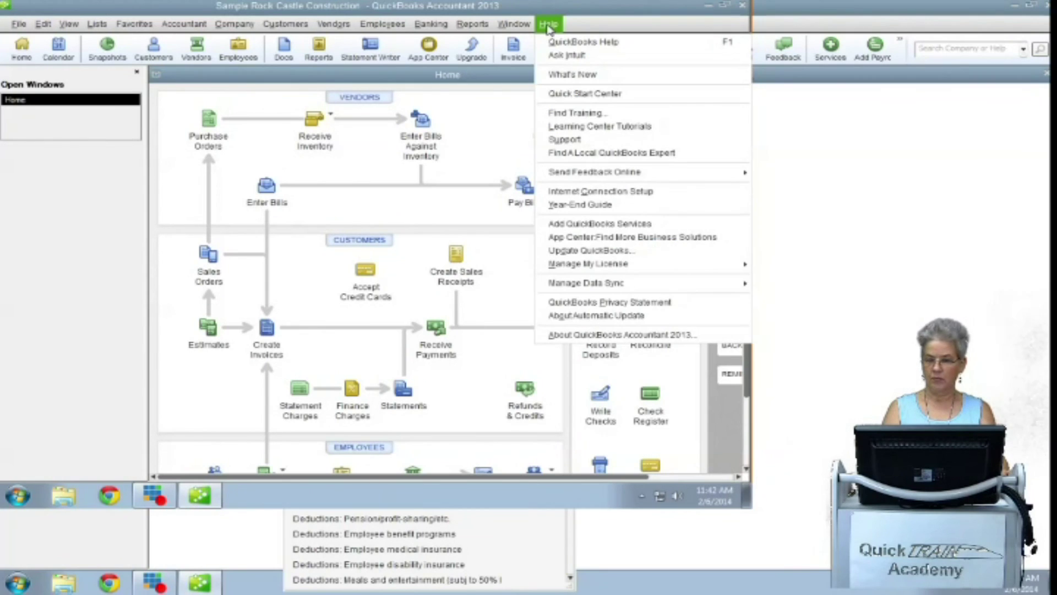
pyautogui.click(578, 205)
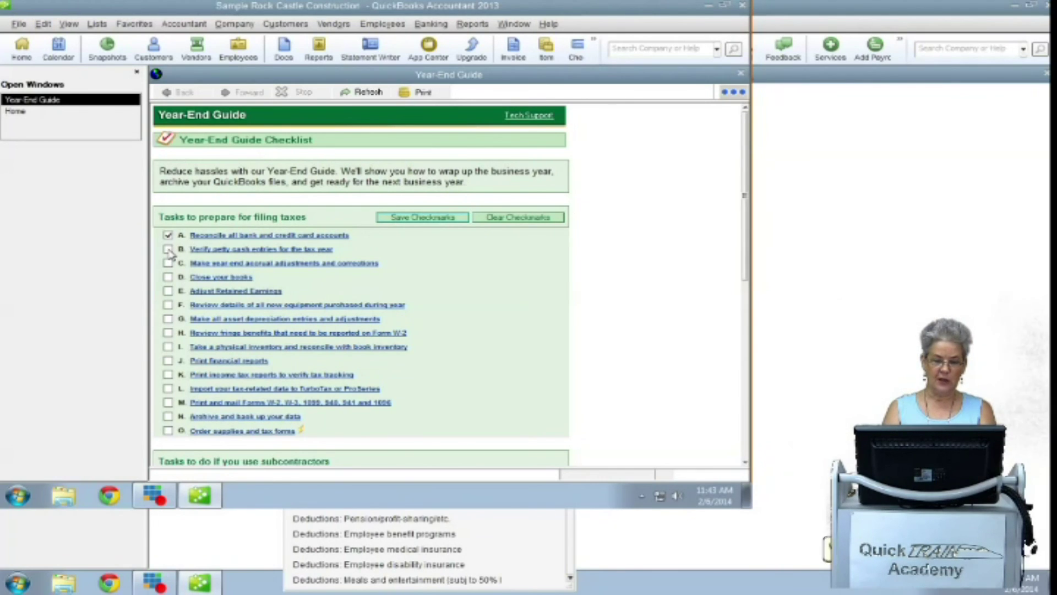
# Tick tasks B–F: petty cash, accruals, Close your books, Adjust Retained Earnings, equipment review.
pyautogui.click(168, 250)
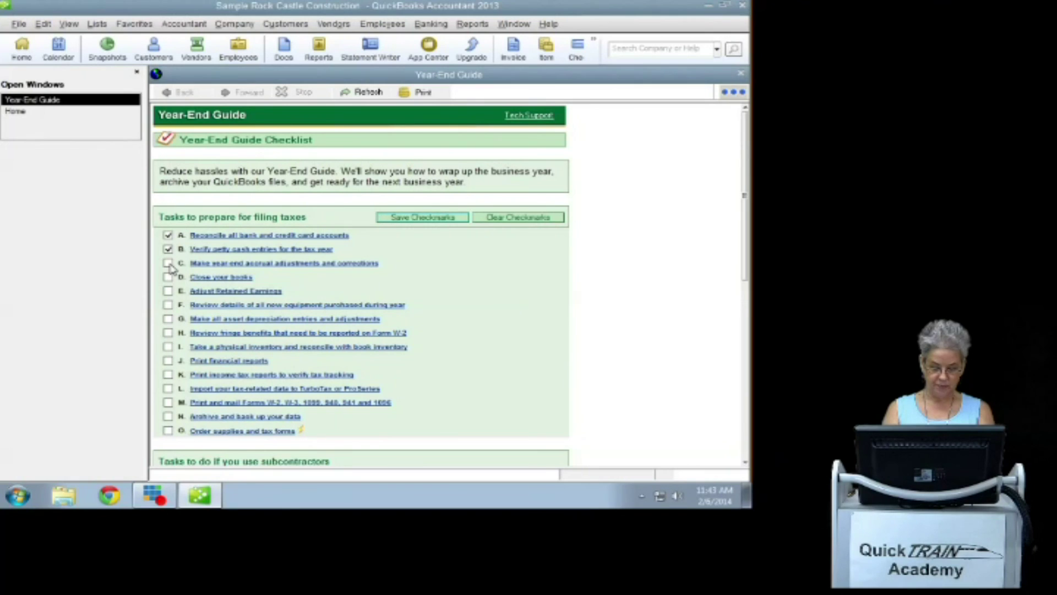
pyautogui.click(169, 264)
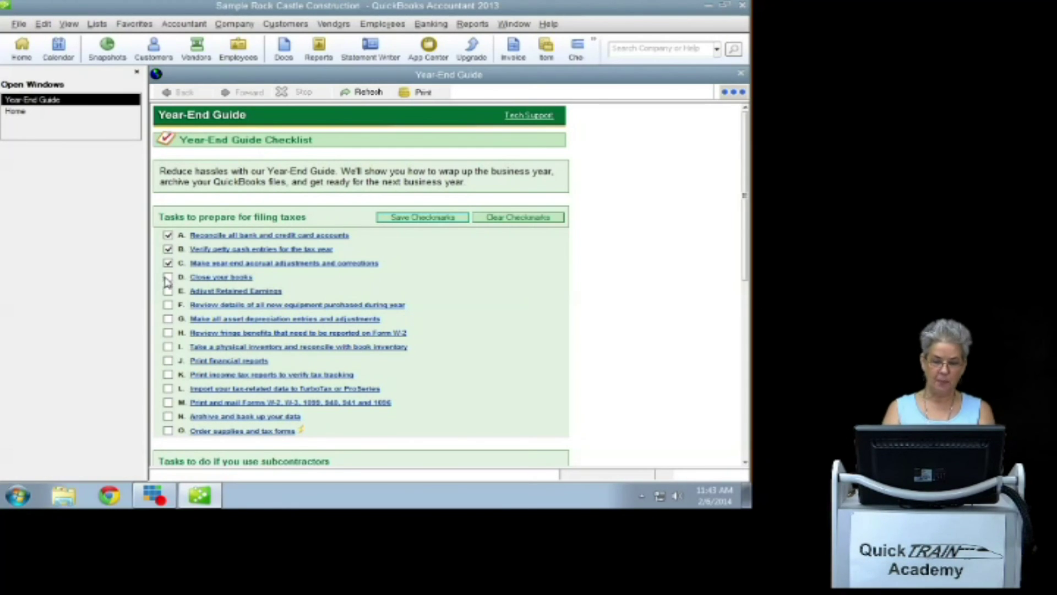
pyautogui.click(170, 278)
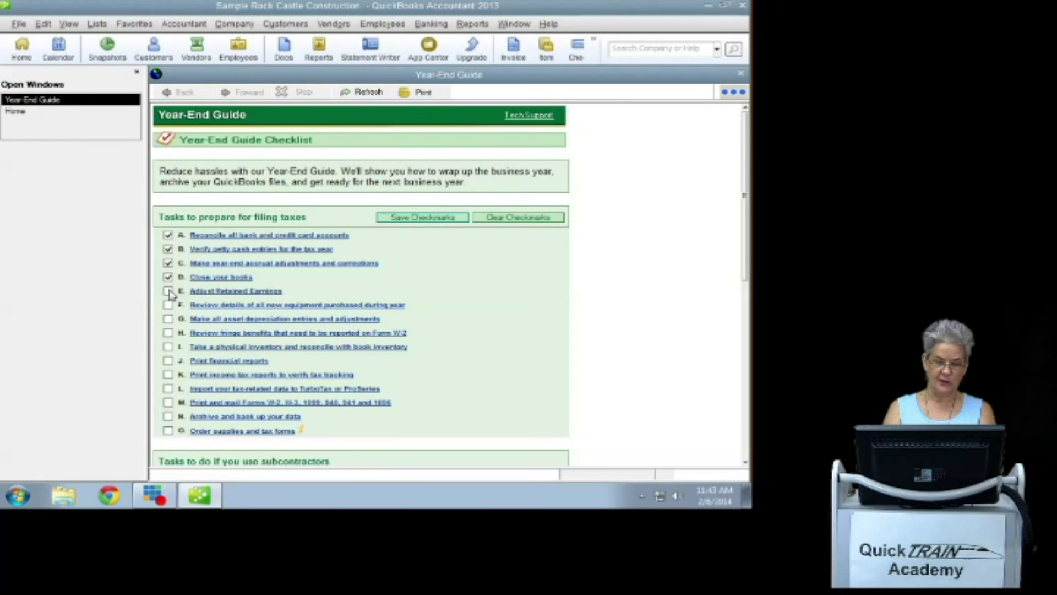
pyautogui.click(169, 292)
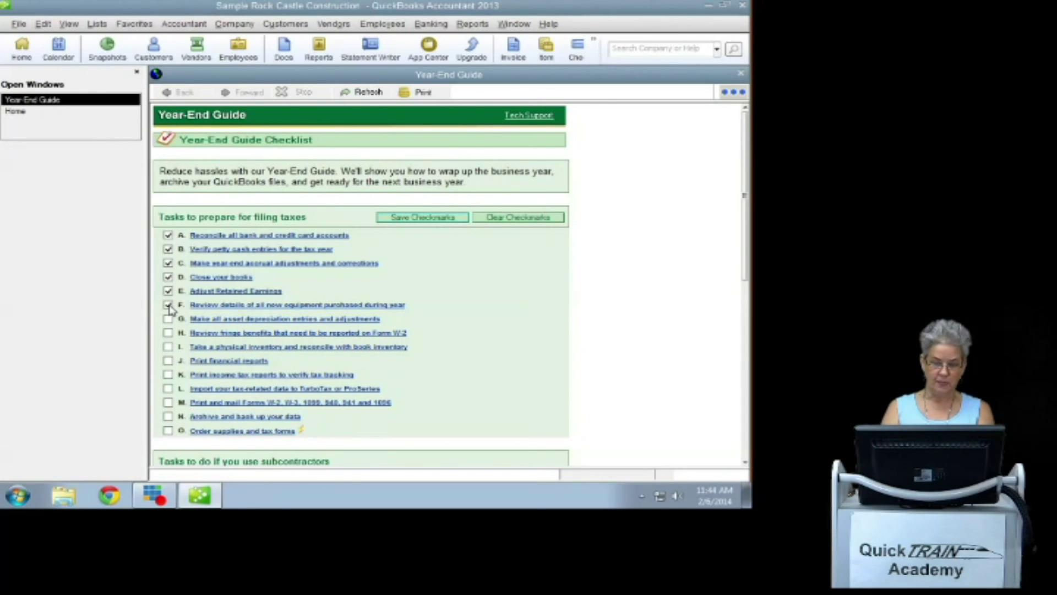
pyautogui.click(169, 306)
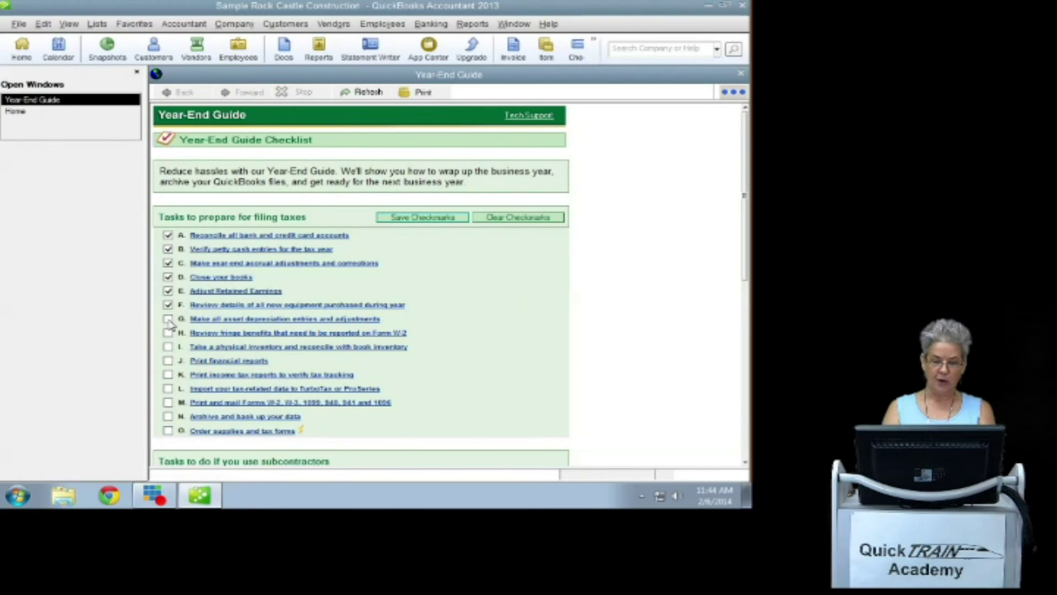
# Tick tasks G–K: depreciation, fringe benefits, physical inventory, financial reports, income tax reports.
pyautogui.click(168, 320)
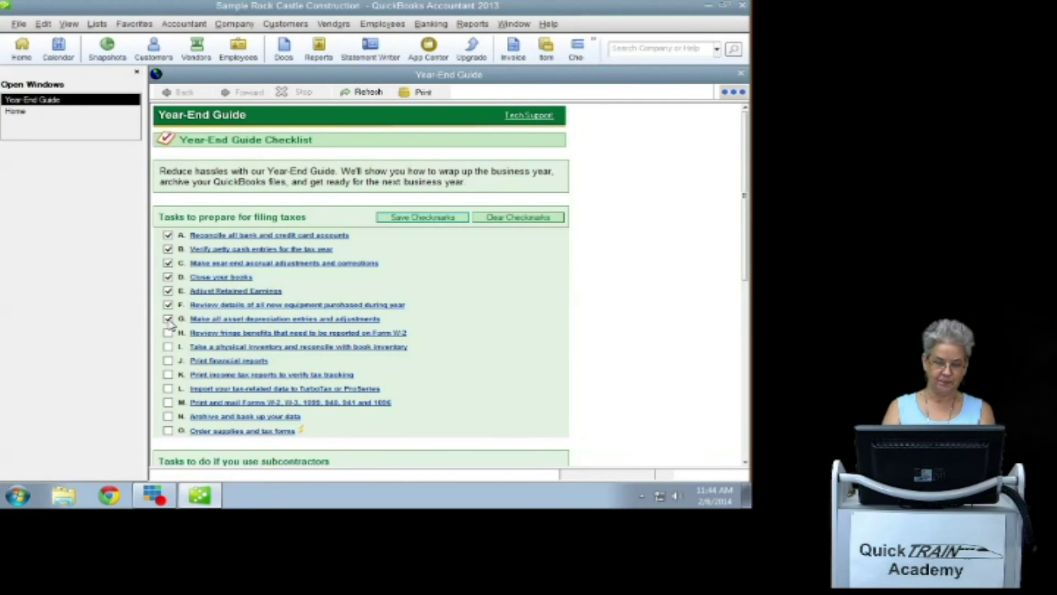
pyautogui.click(168, 333)
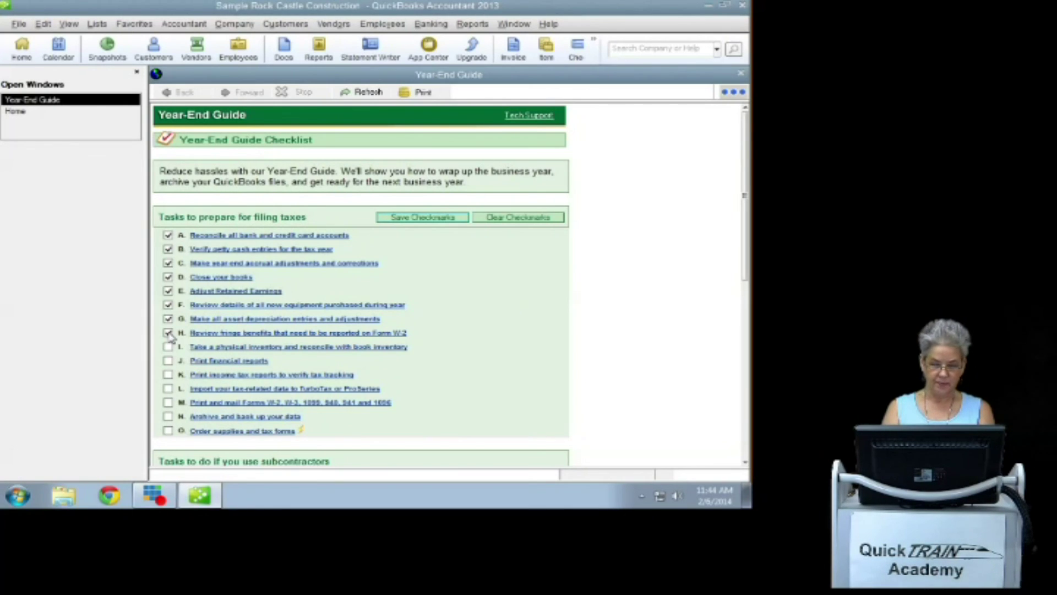
pyautogui.click(168, 348)
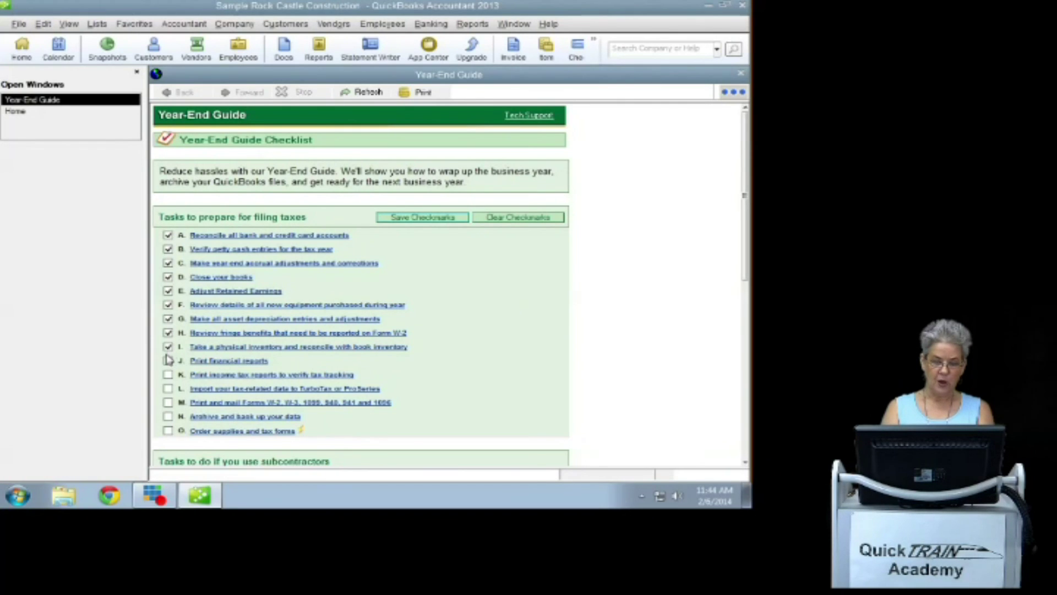
pyautogui.click(168, 361)
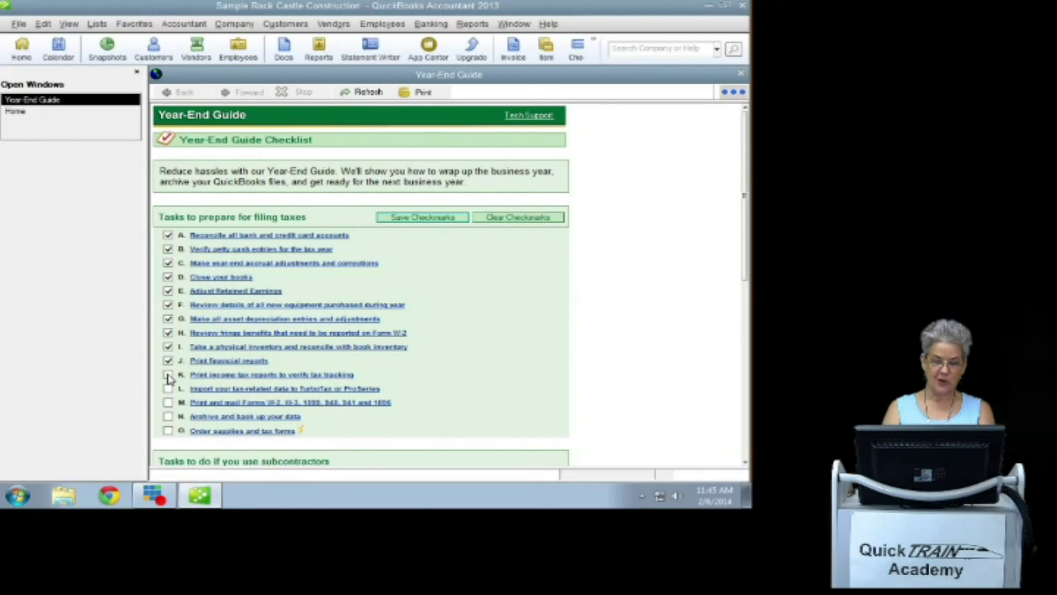
pyautogui.click(168, 375)
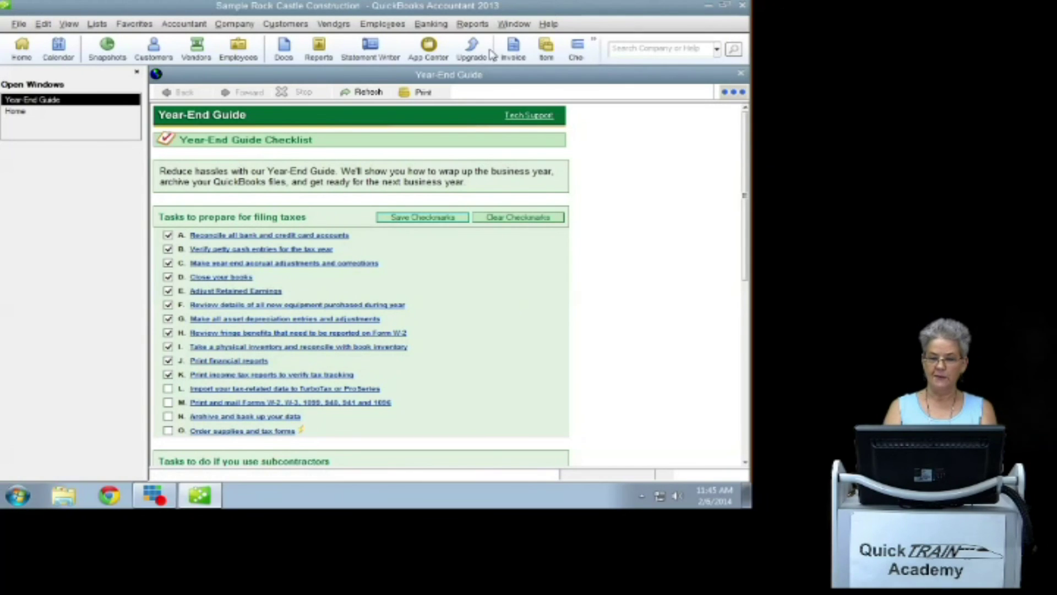
pyautogui.click(467, 25)
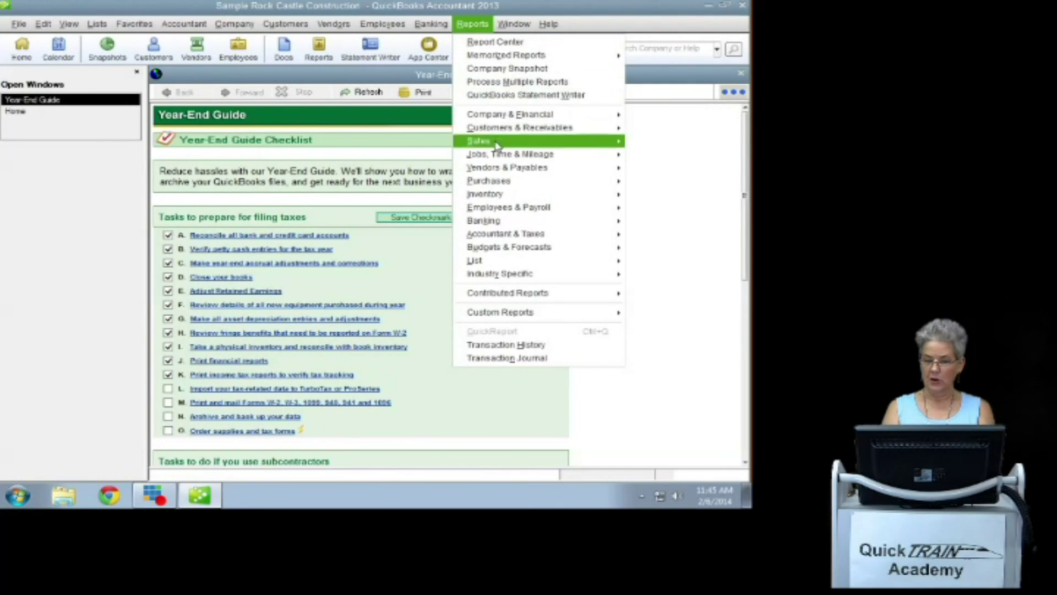
pyautogui.moveTo(503, 237)
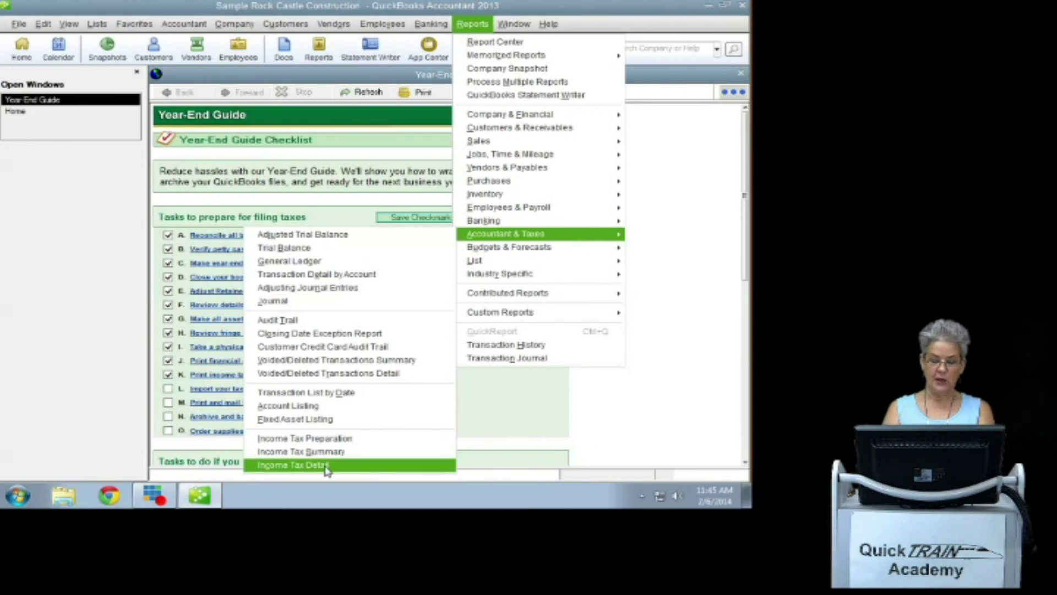
pyautogui.click(702, 187)
pyautogui.scroll(-2, 522, 318)
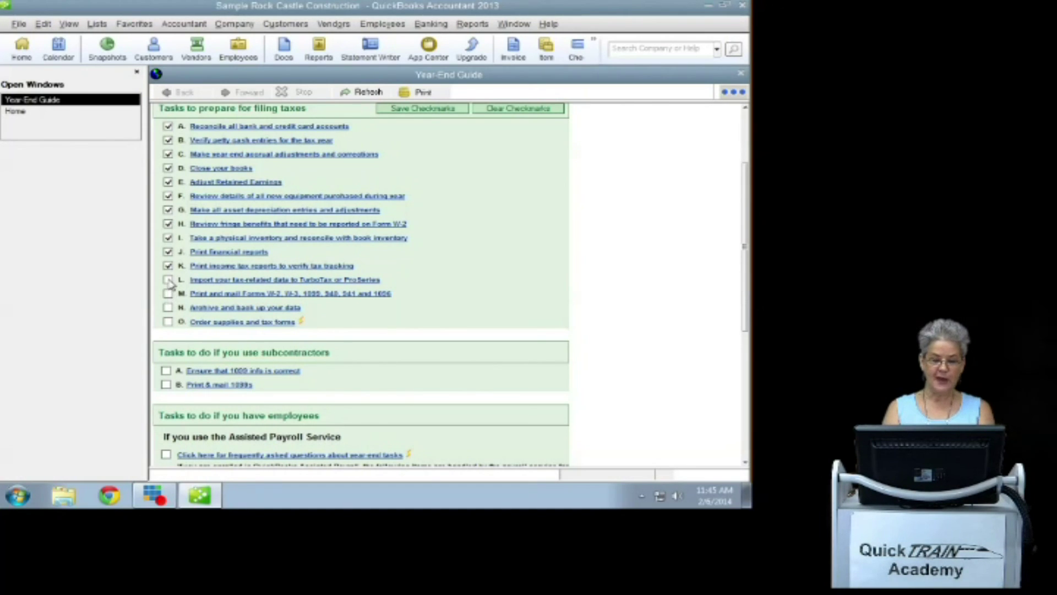
# Tick filing-tax tasks L–O: tax data import, year-end forms, archive and back up, order supplies.
pyautogui.click(168, 280)
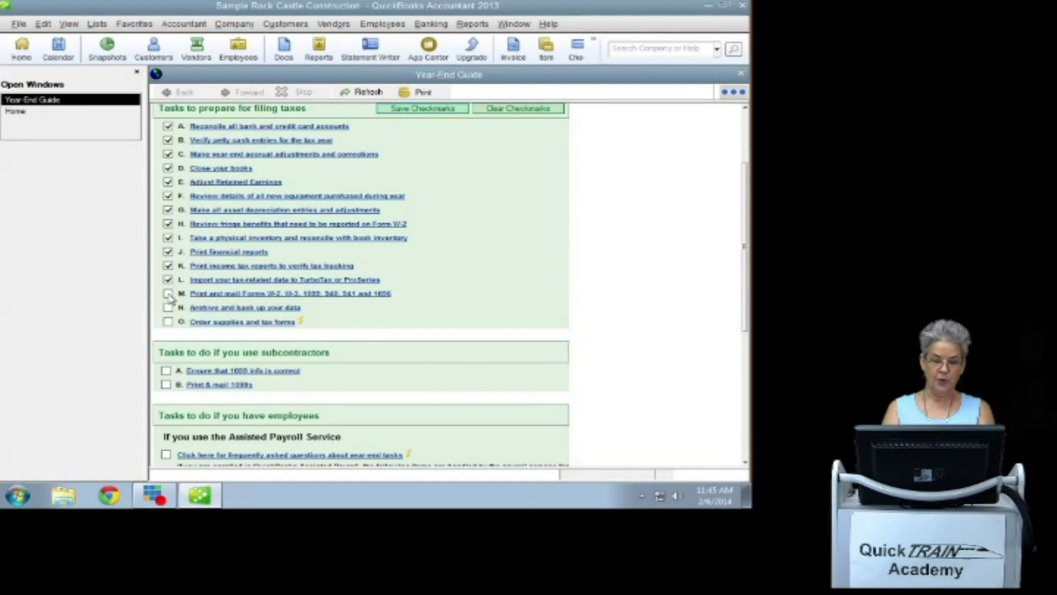
pyautogui.click(168, 294)
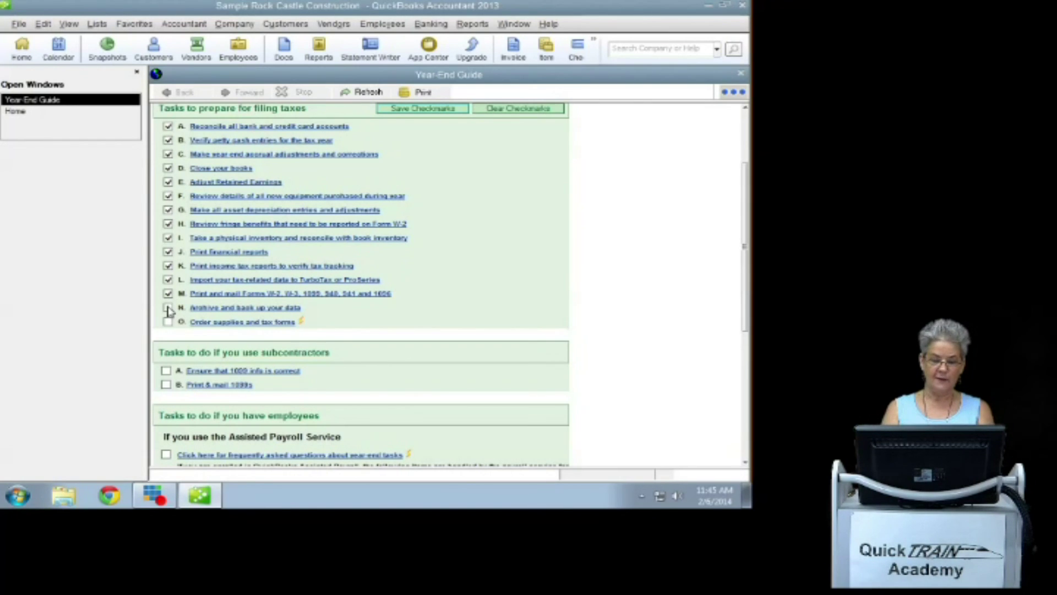
pyautogui.click(168, 308)
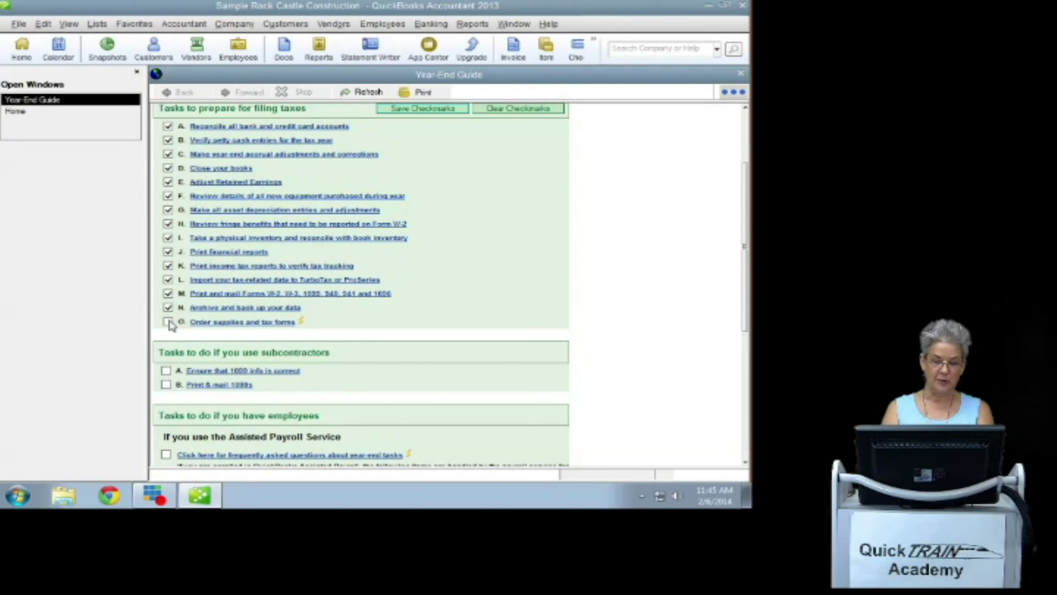
pyautogui.click(168, 322)
# Tick both subcontractor tasks: check 1099 information and Print & mail 1099s.
pyautogui.scroll(-5, 422, 312)
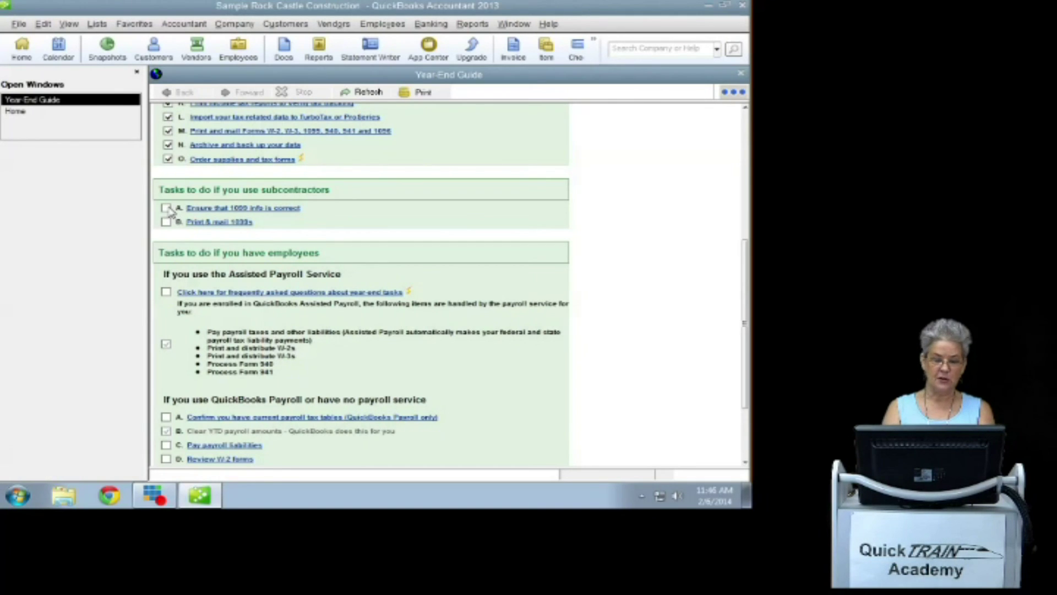
pyautogui.click(167, 208)
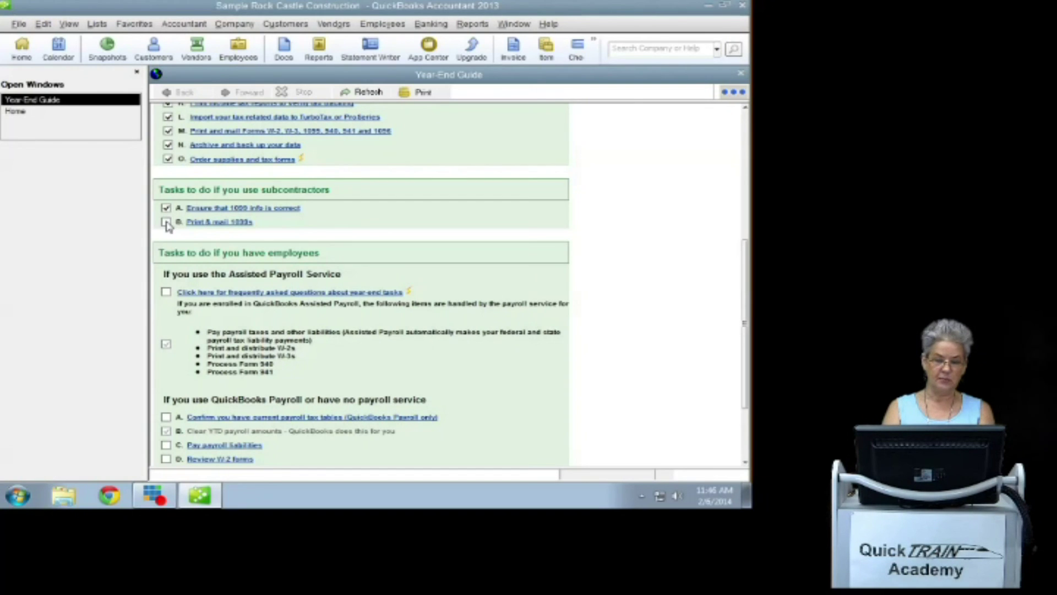
pyautogui.click(167, 223)
pyautogui.scroll(-1, 169, 312)
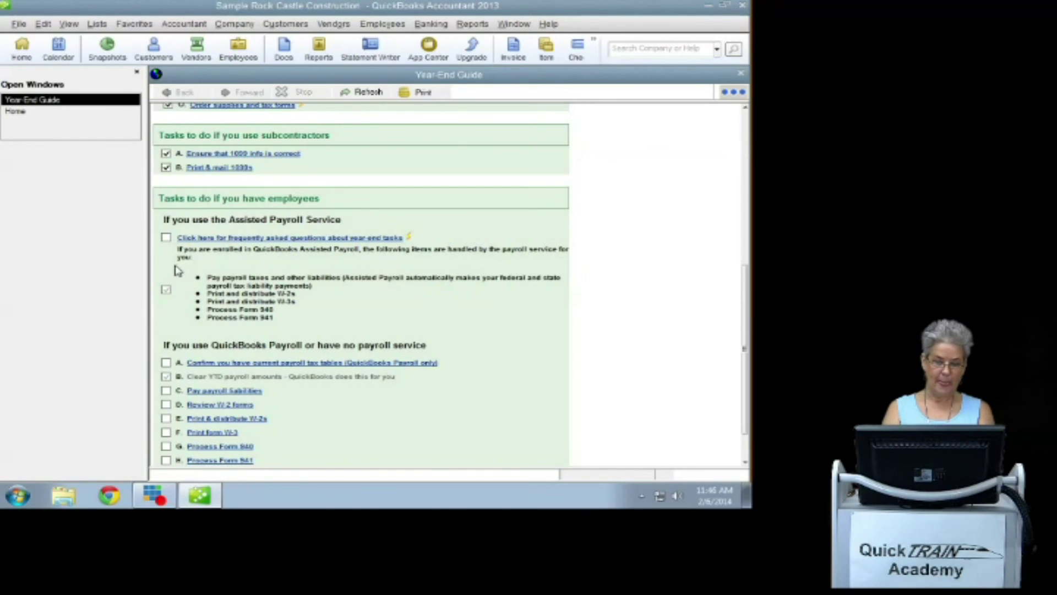
# Tick payroll tasks: review and print W-2s, print W-3, process Forms 940 and 941, verify W-4s.
pyautogui.scroll(-1, 175, 270)
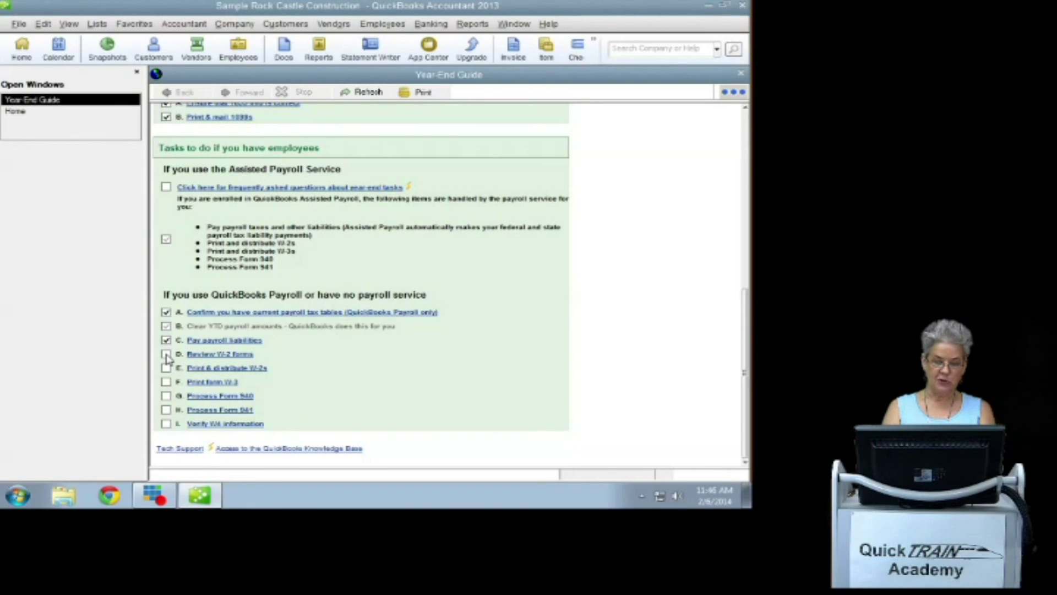
pyautogui.click(166, 354)
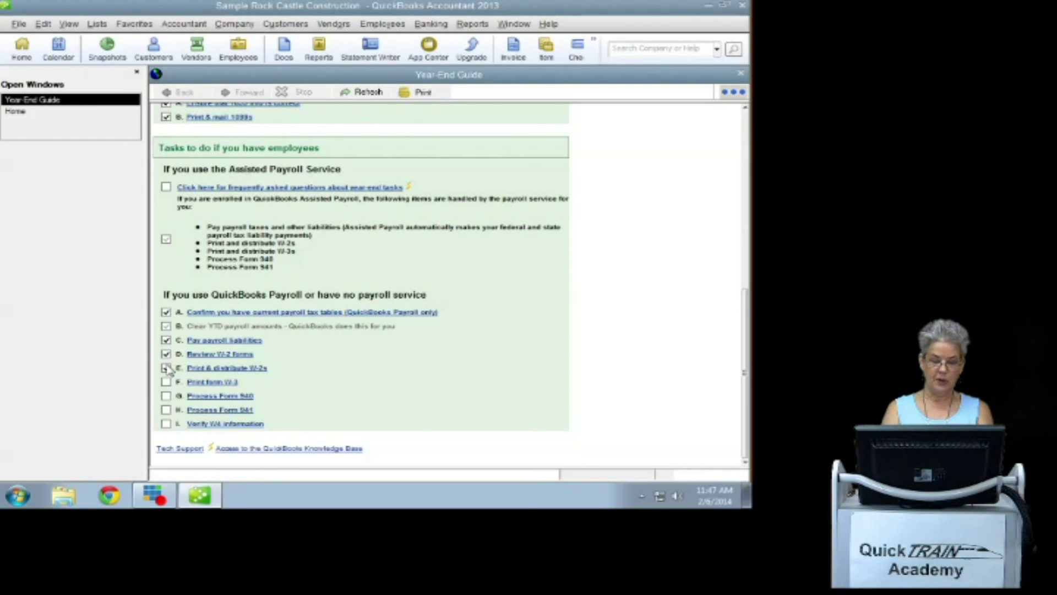
pyautogui.click(167, 368)
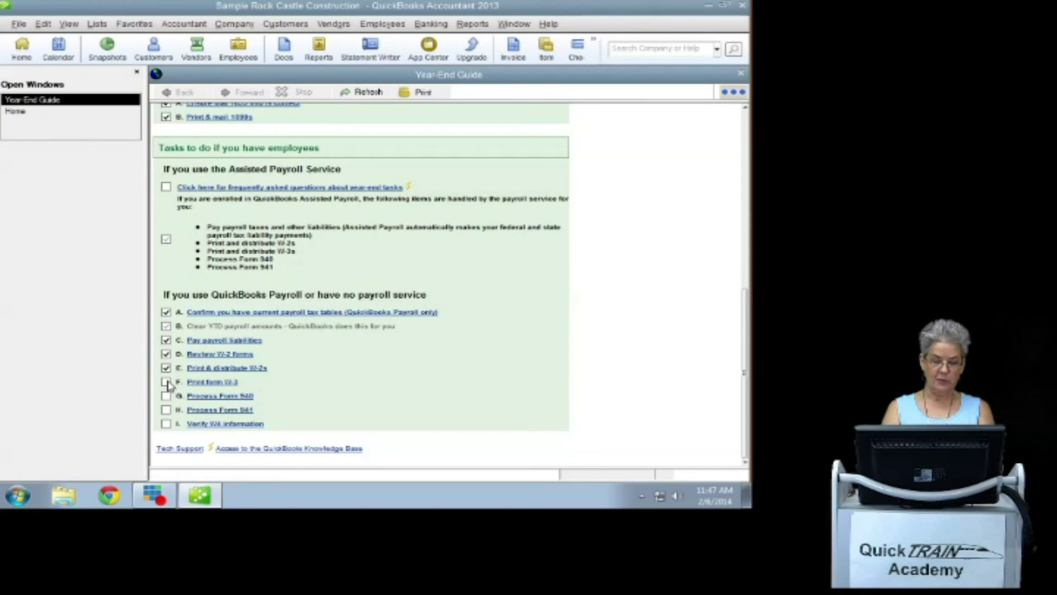
pyautogui.click(167, 382)
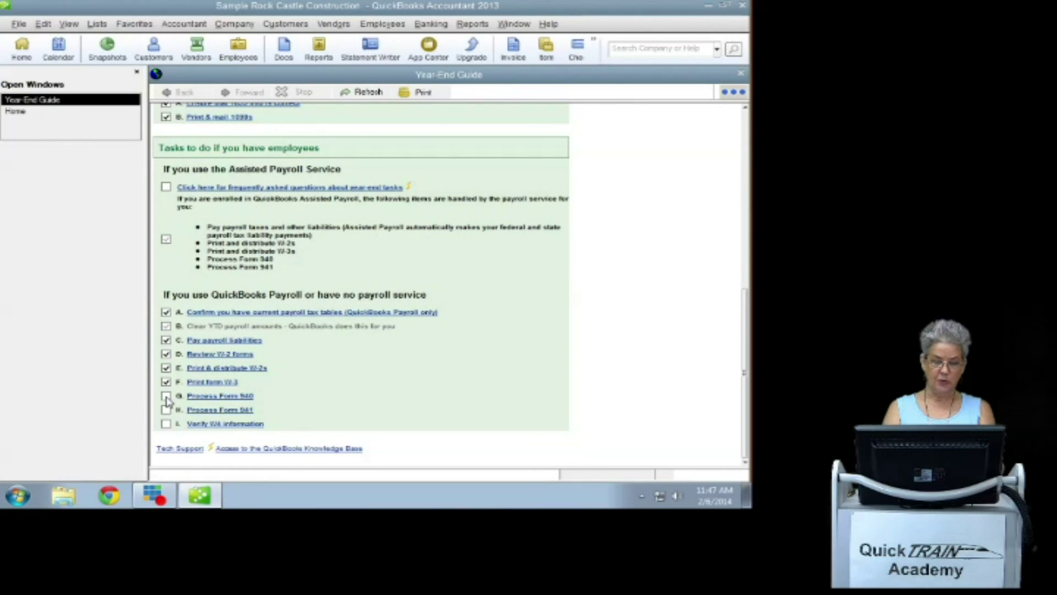
pyautogui.click(166, 396)
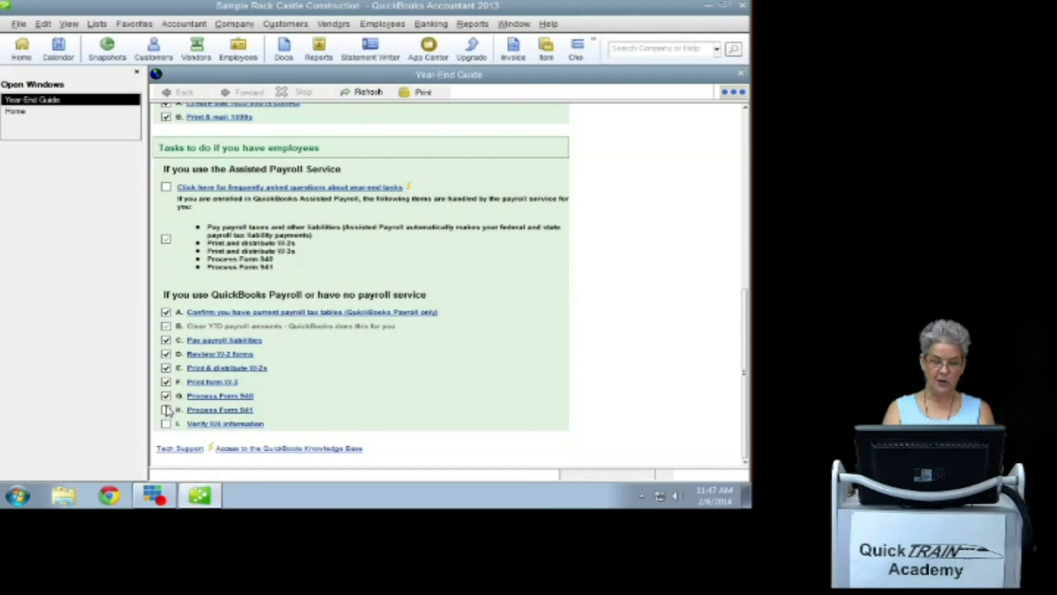
pyautogui.click(166, 410)
pyautogui.click(167, 424)
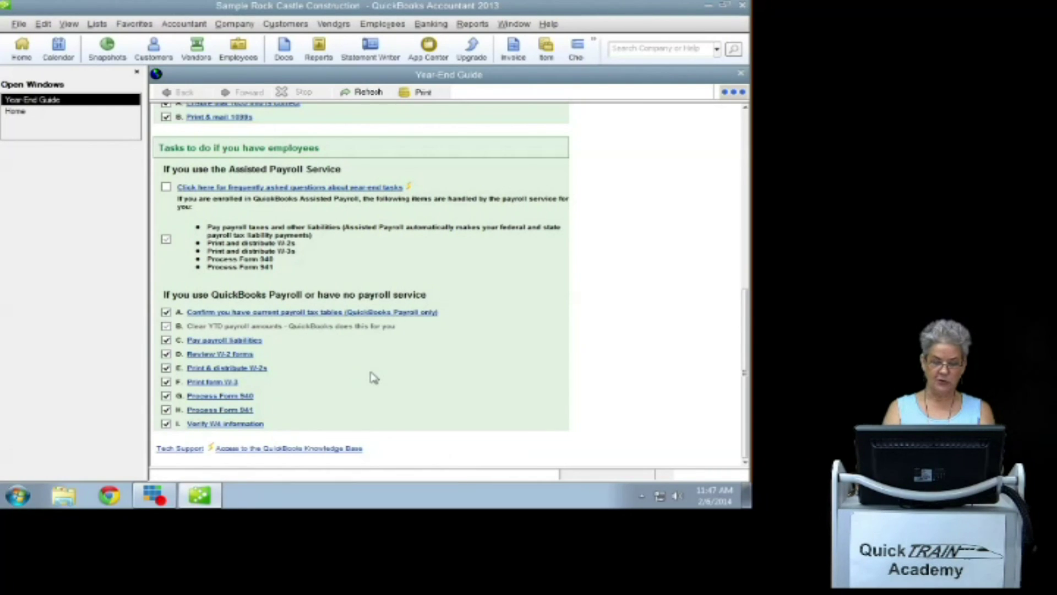